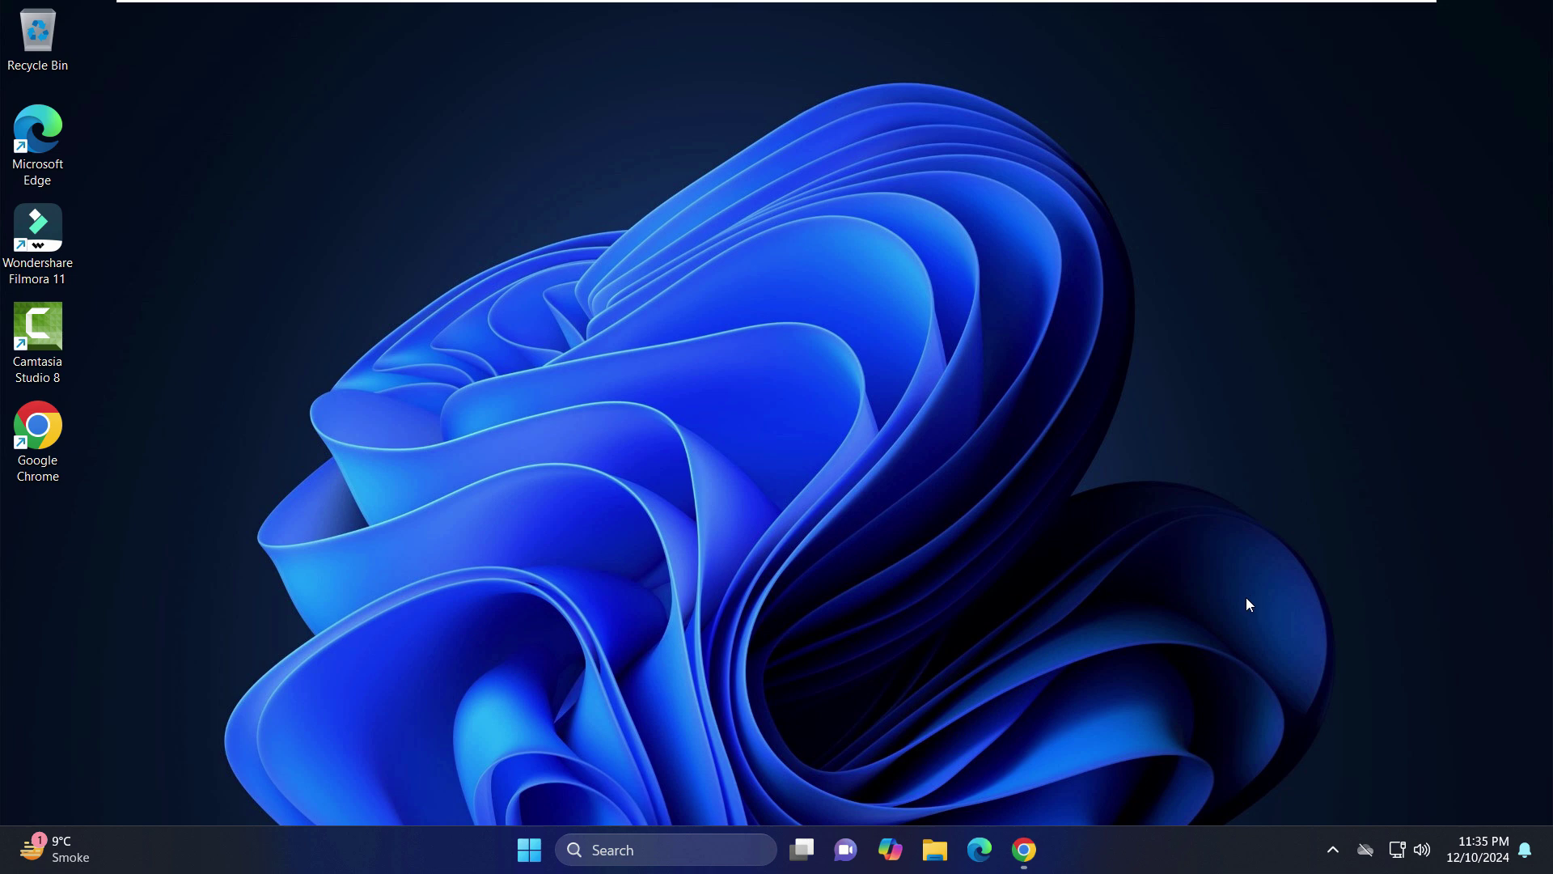
- Search the Start menu for 'window se' and launch Windows Security from the results
left_click(529, 856)
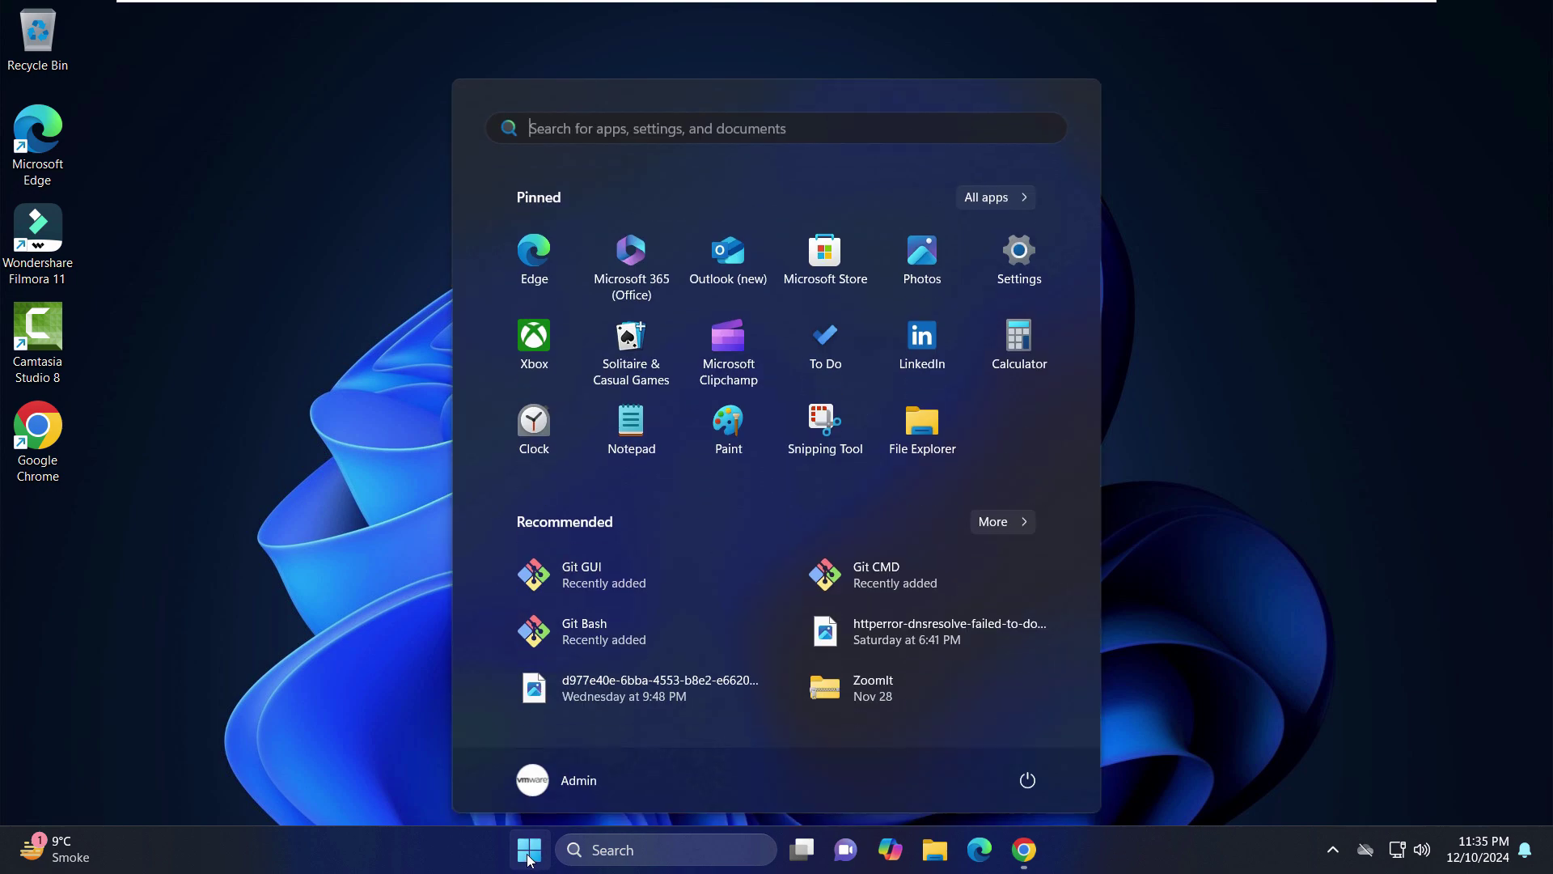
type("win")
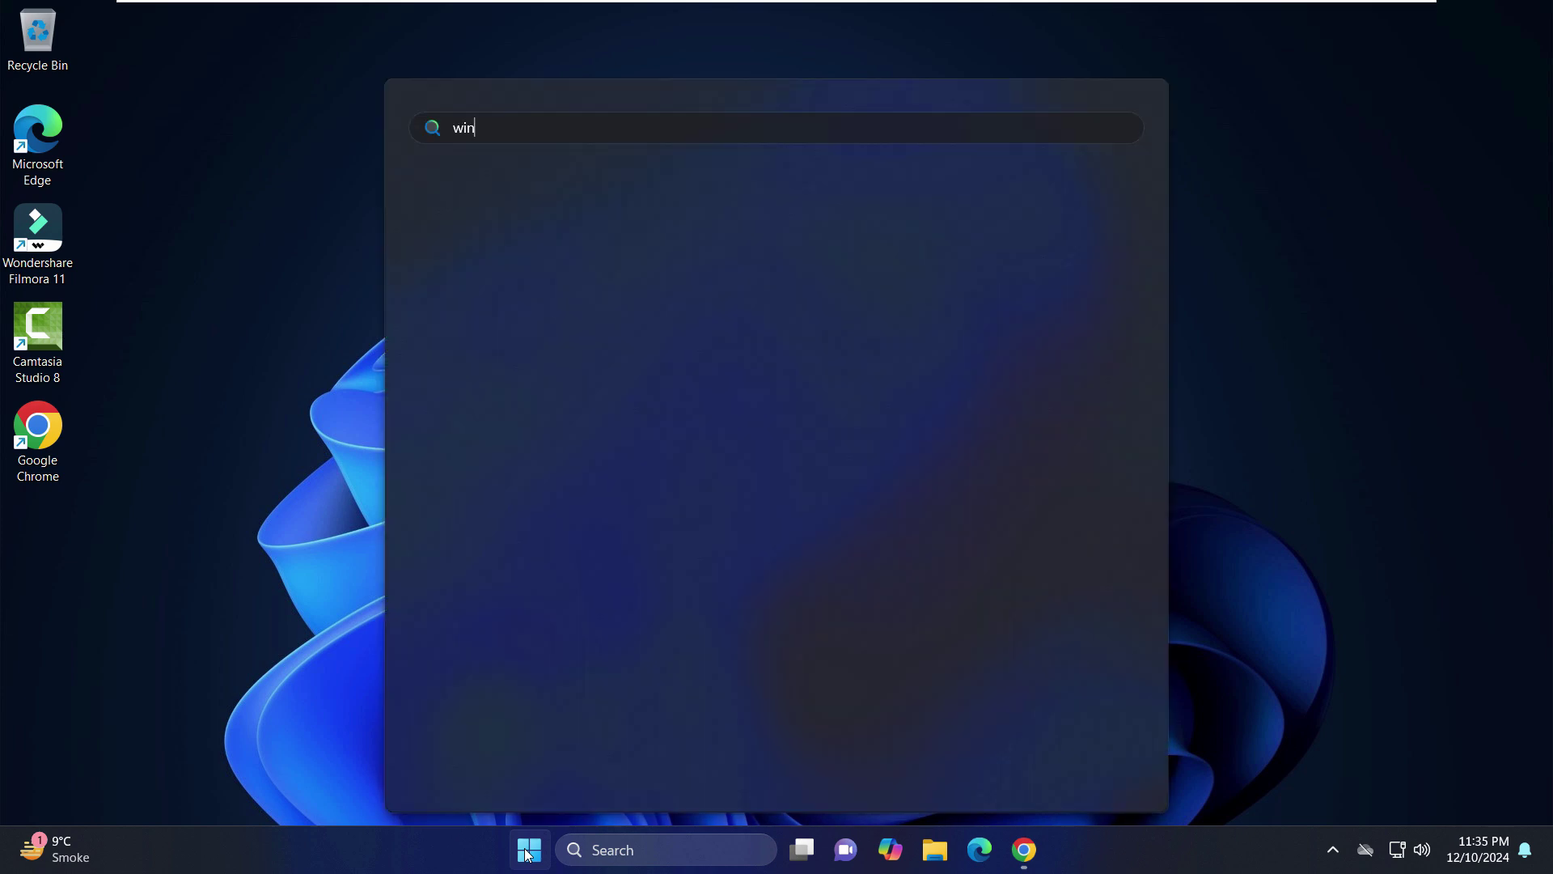
type("dow ")
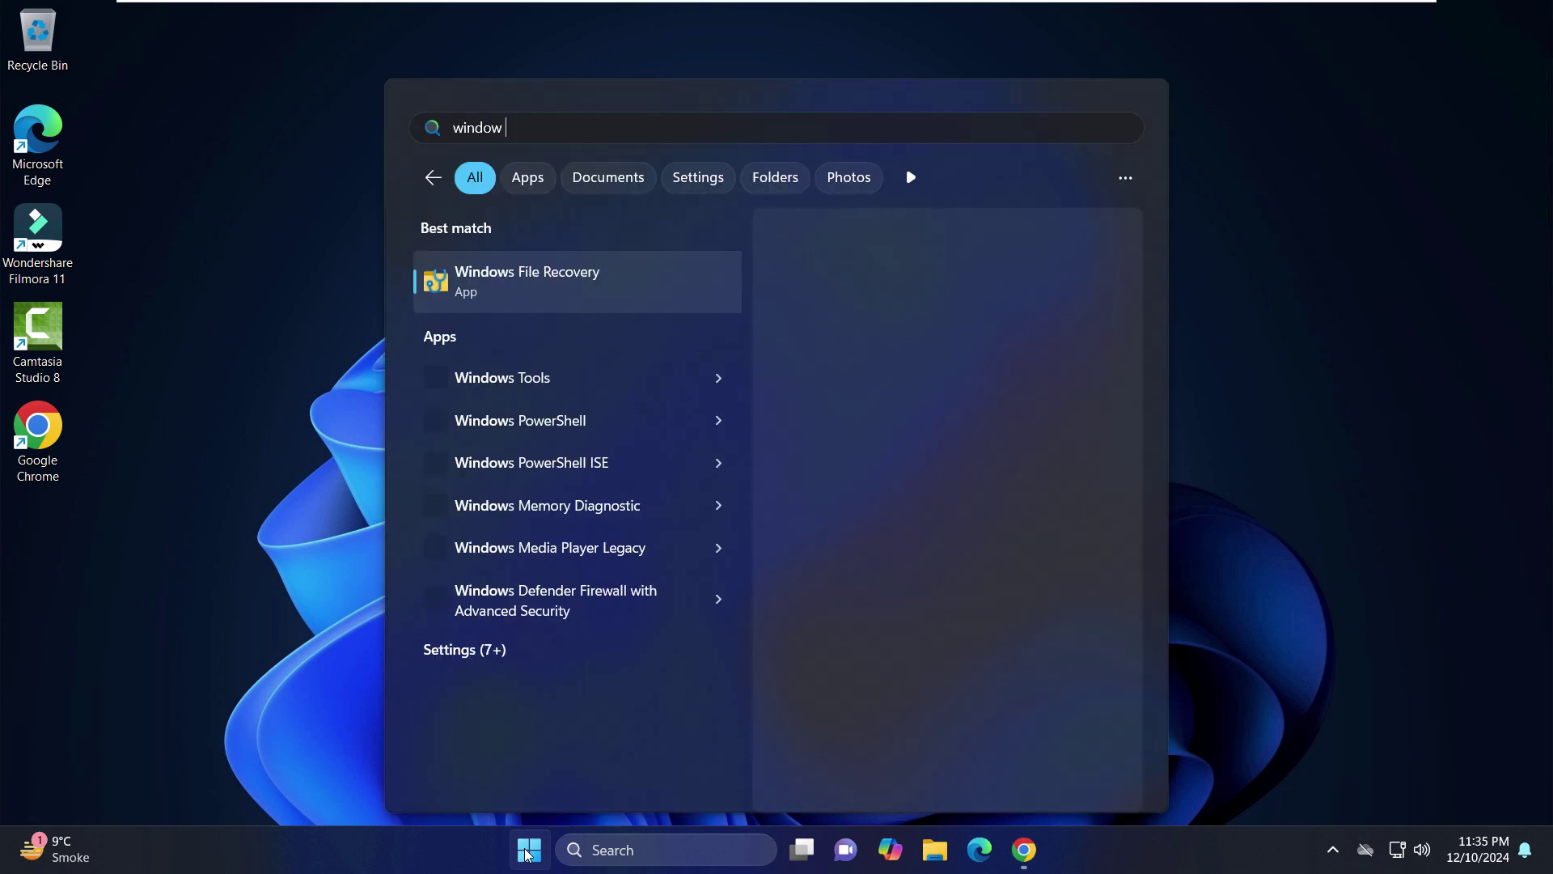
type("se")
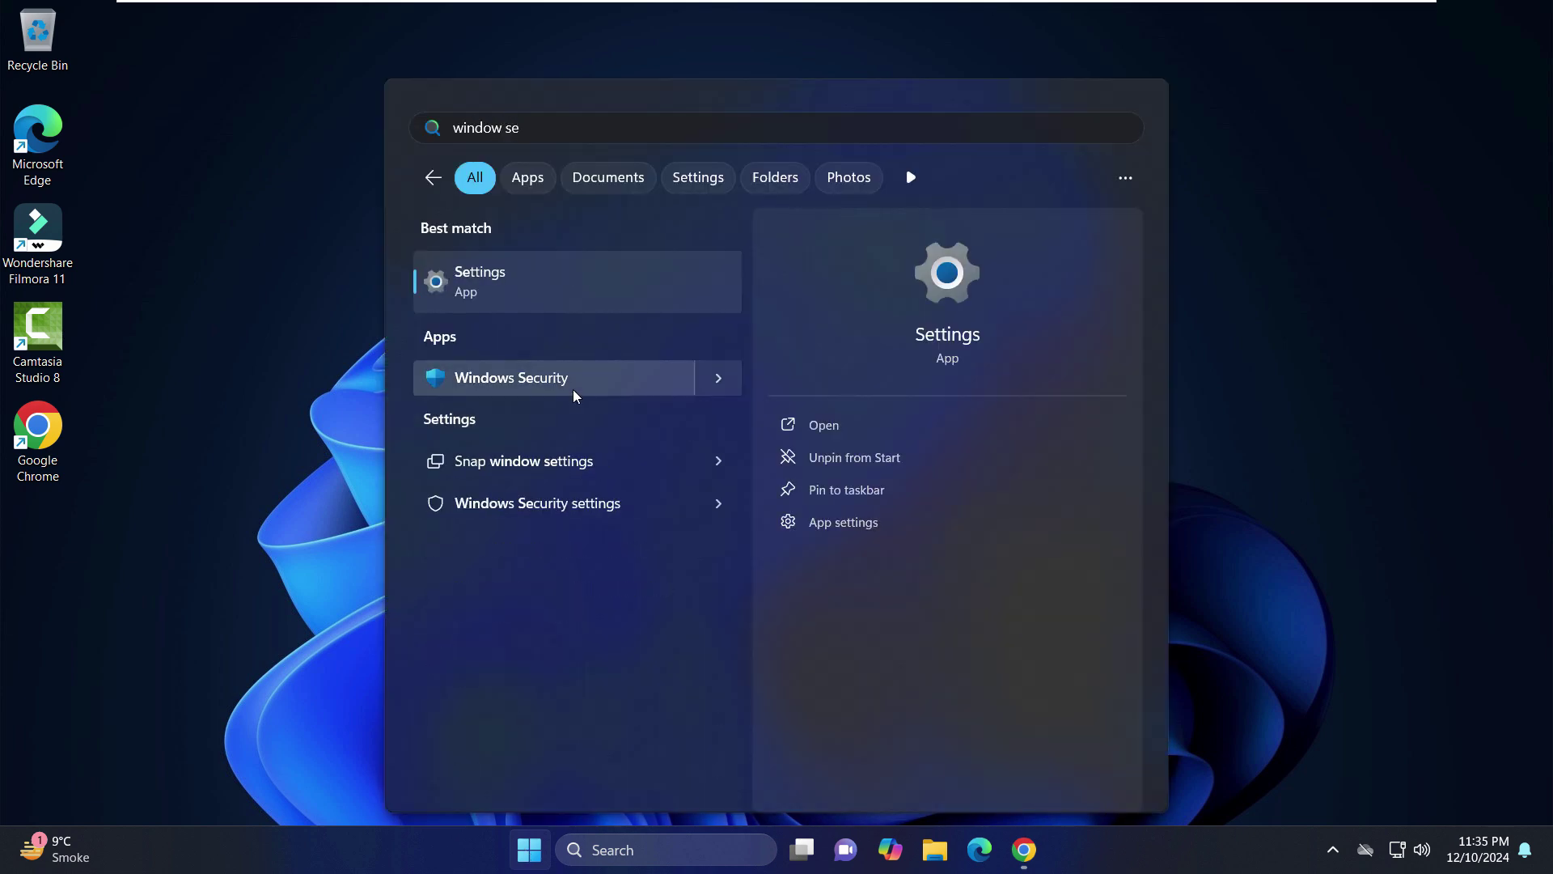
right_click(575, 390)
left_click(592, 385)
- Collapse and re-expand the sidebar, then go to the Virus & threat protection page
left_click(592, 385)
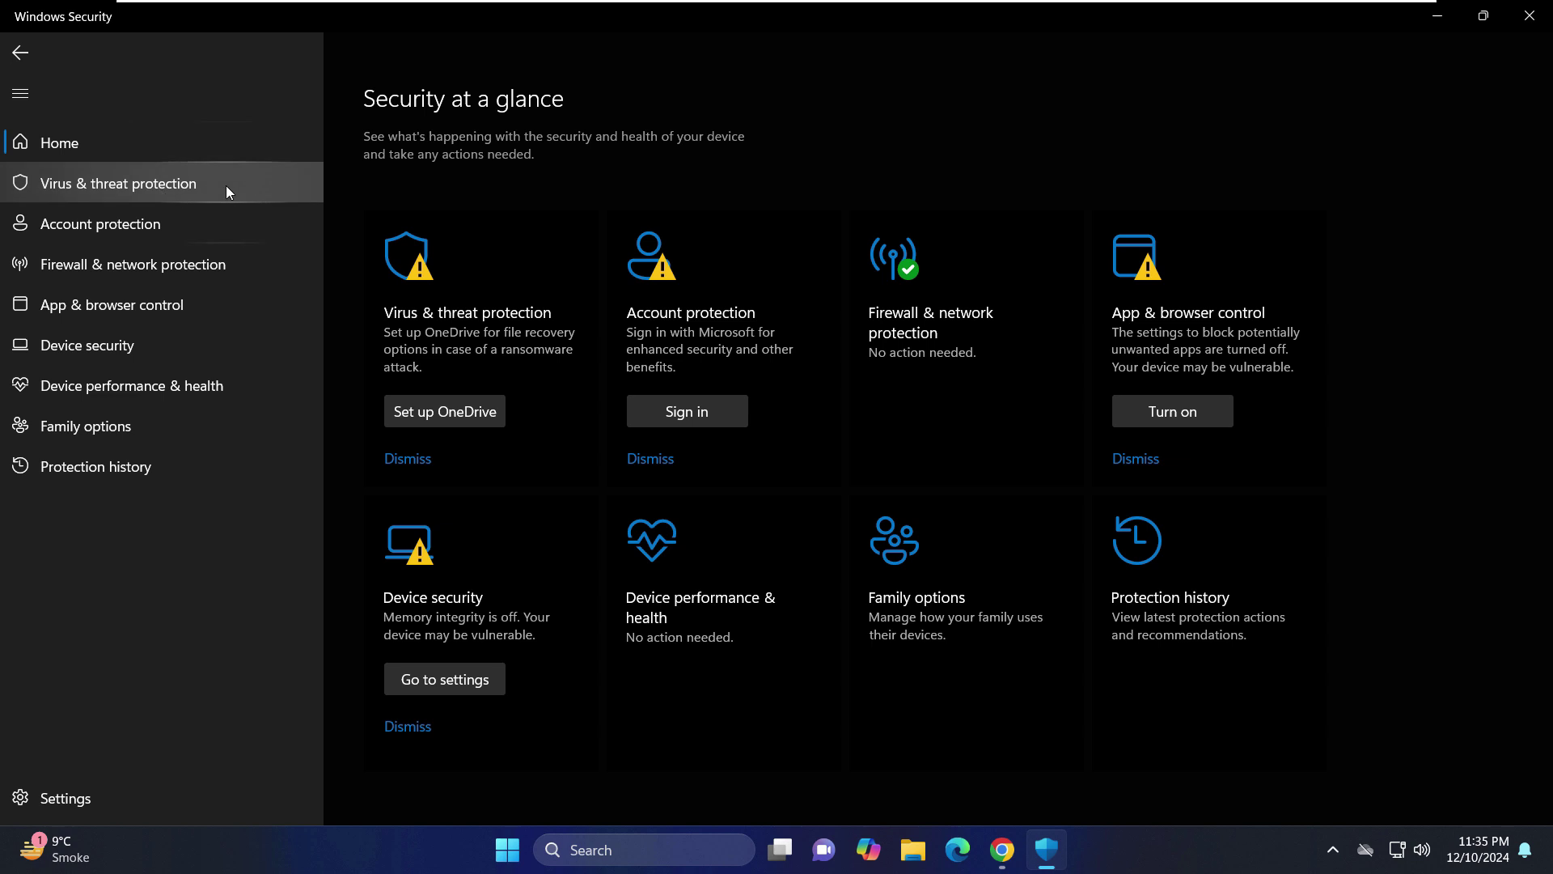
left_click(20, 93)
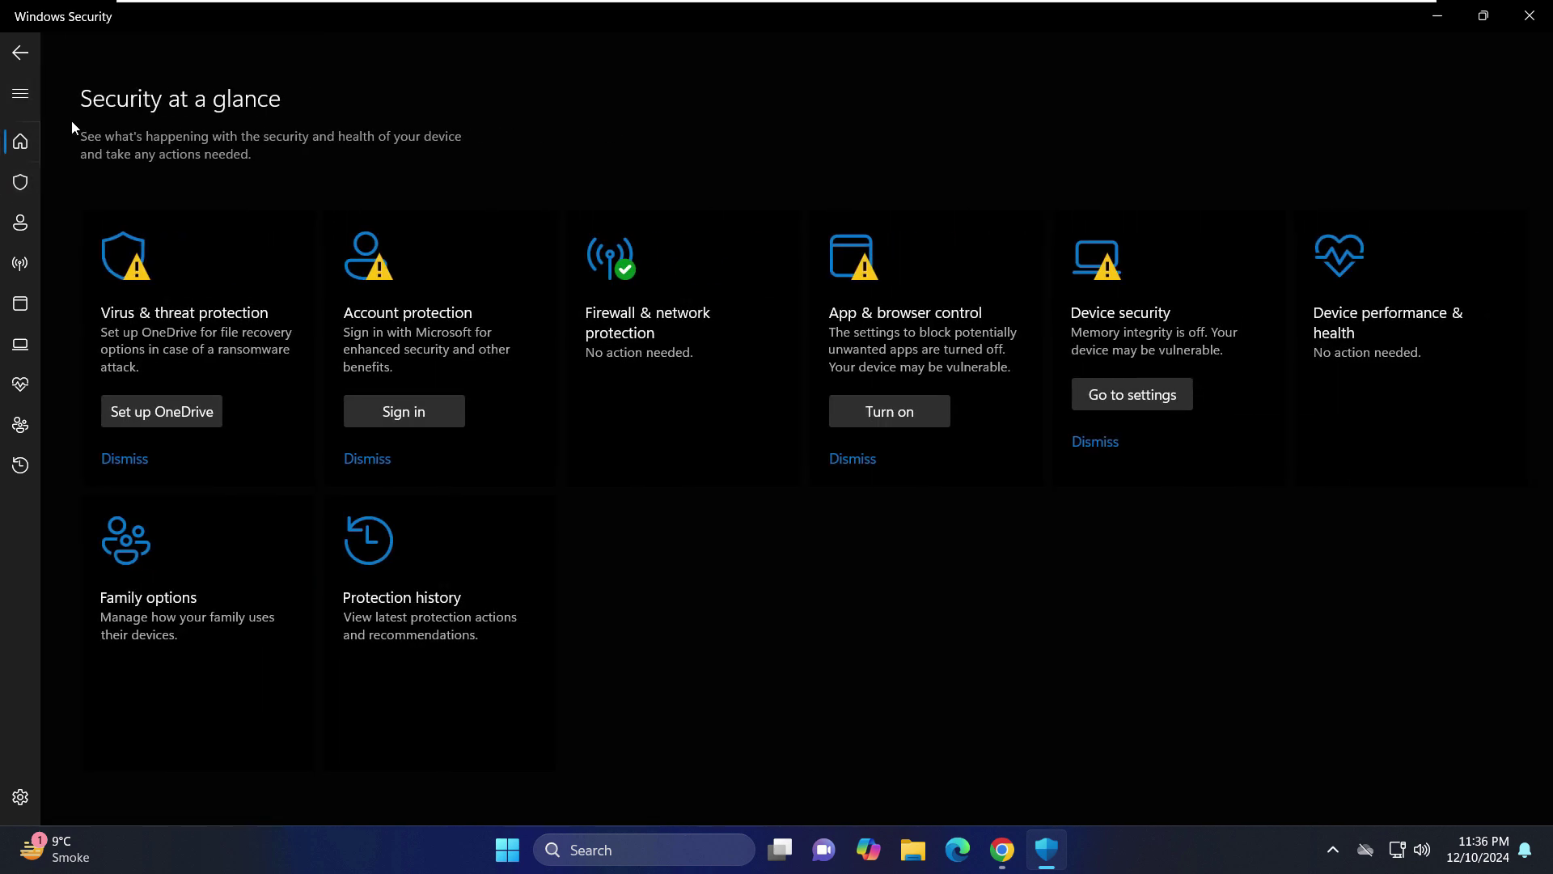
left_click(18, 100)
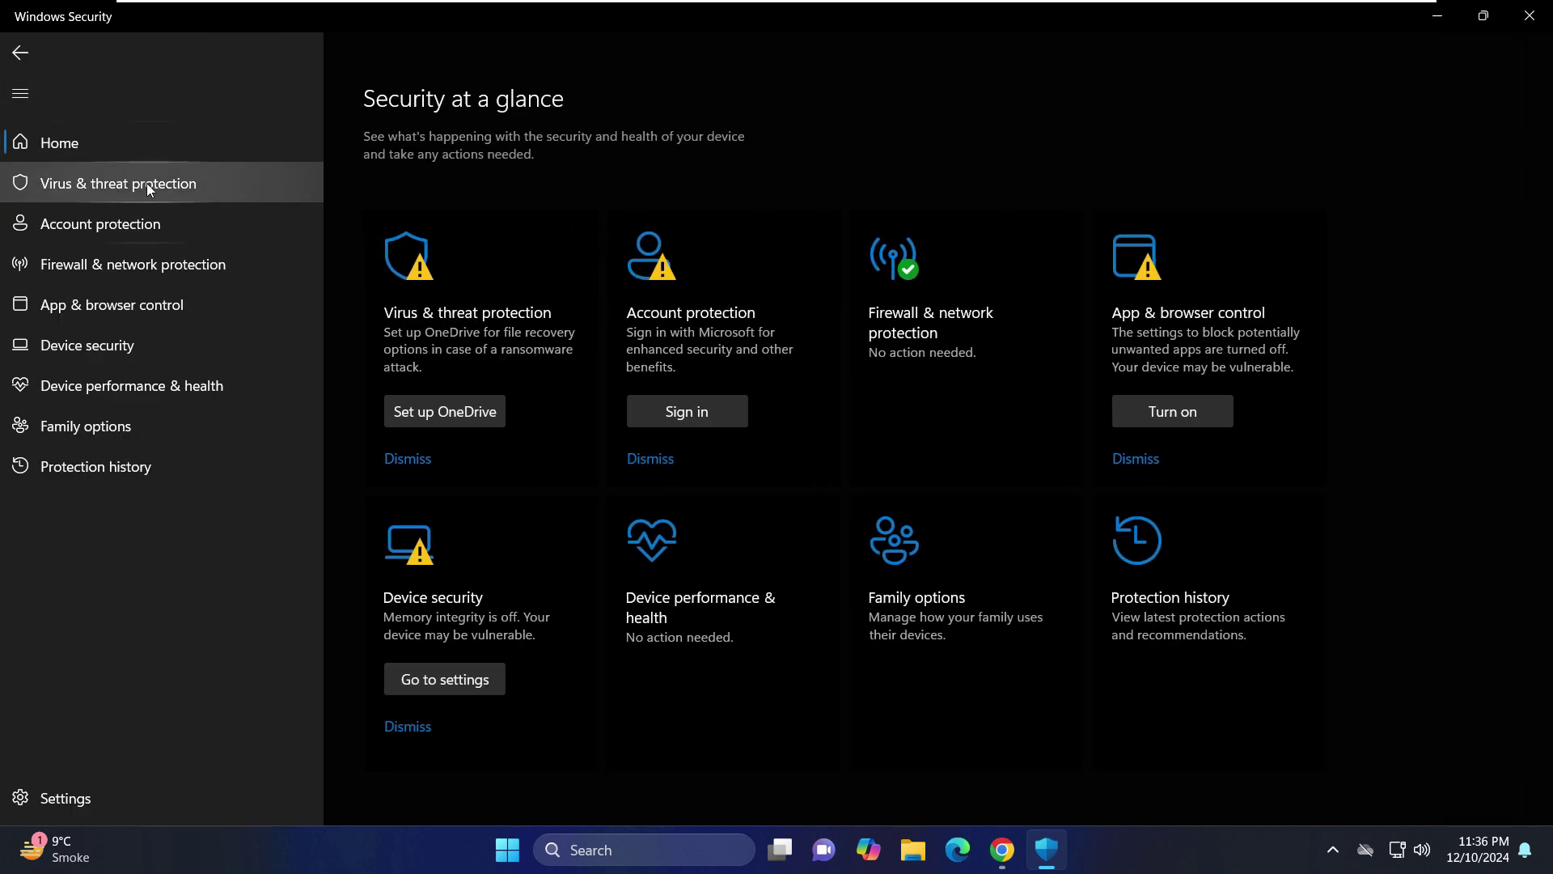
left_click(61, 189)
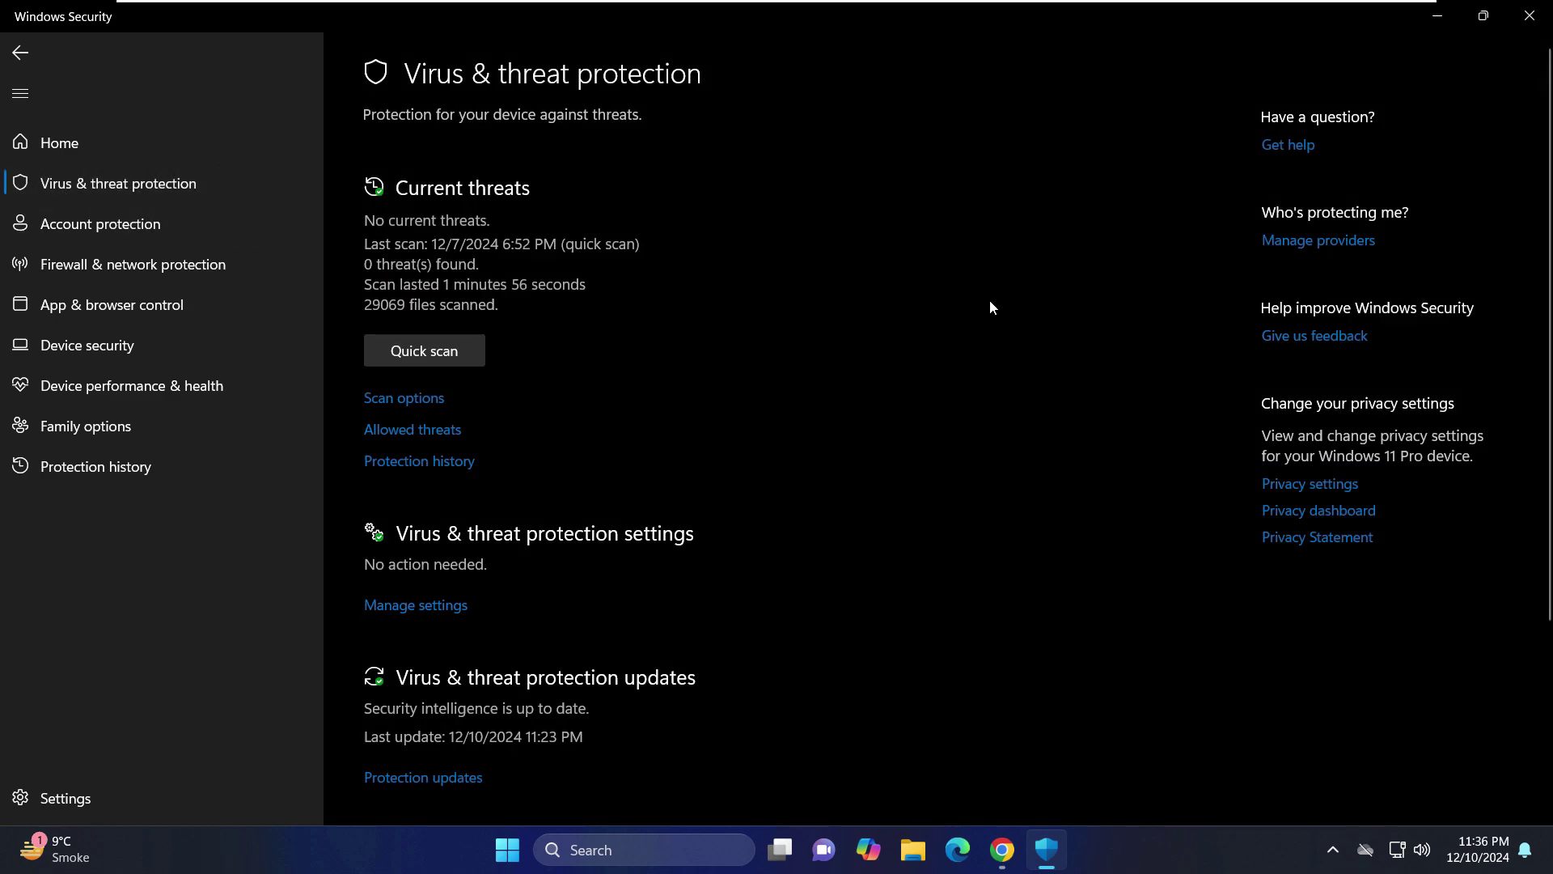
scroll(1080, 304, "down", 3)
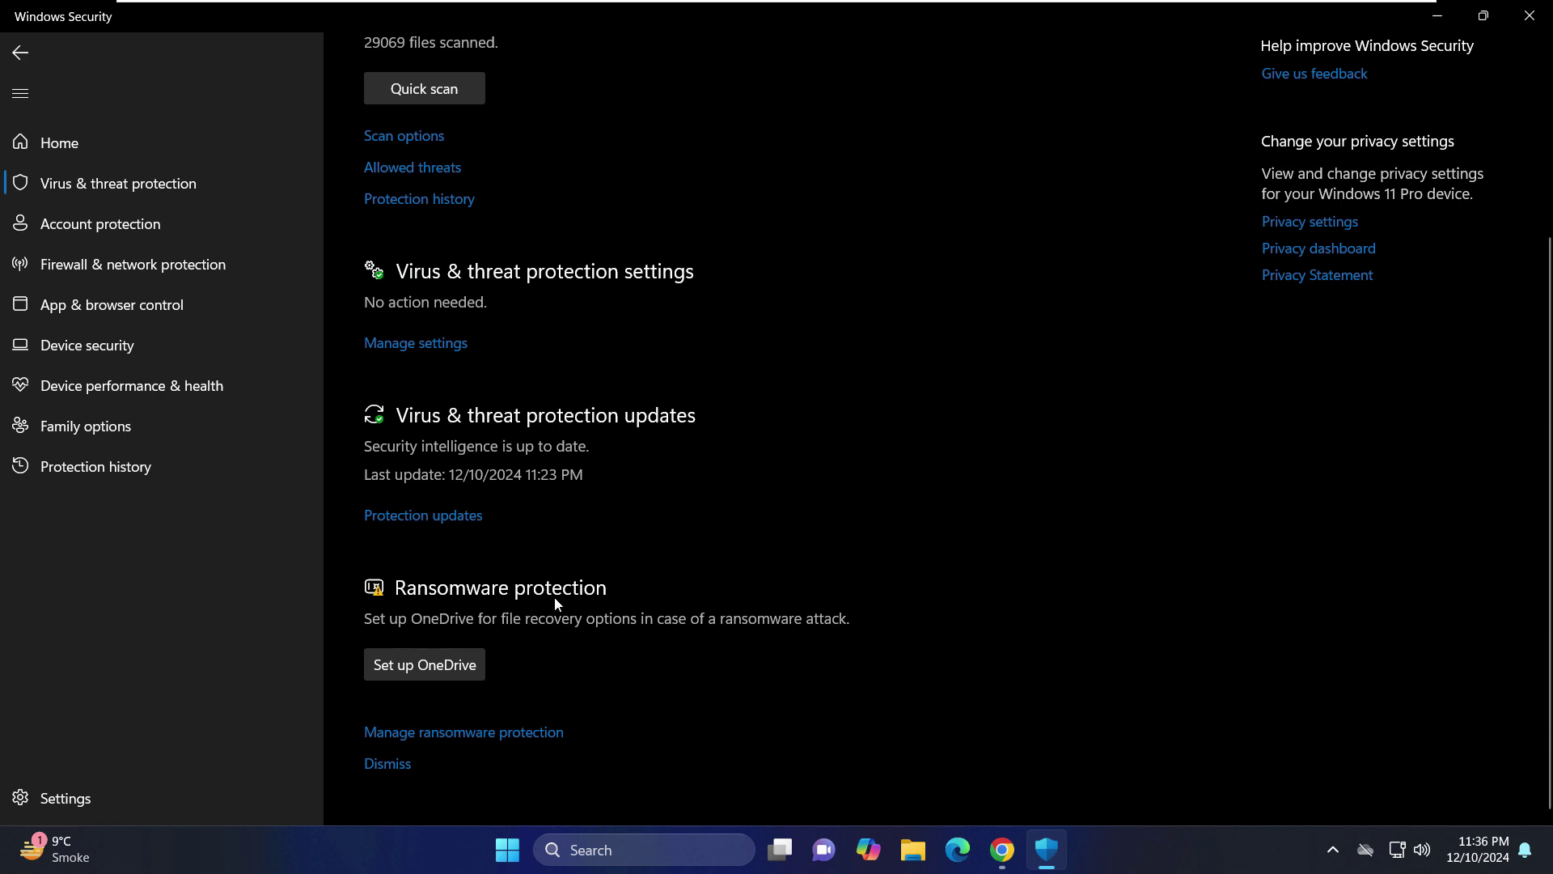
- Follow 'Manage ransomware protection' to reach the Ransomware protection page
left_click(421, 735)
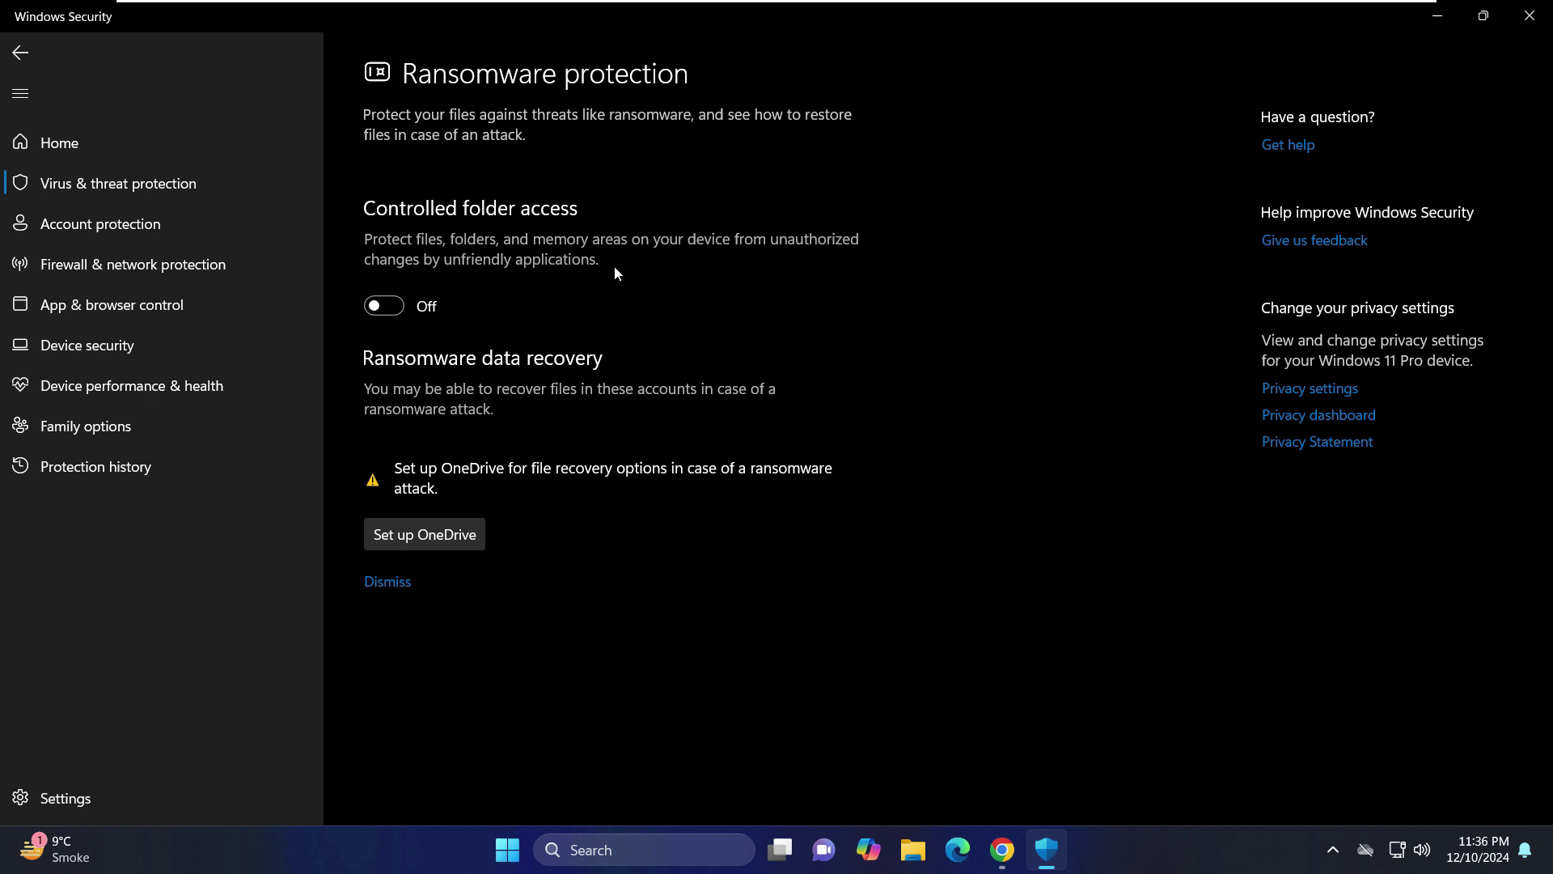
- Turn Controlled folder access on, approve the admin prompt, then flip the toggle again
left_click(389, 305)
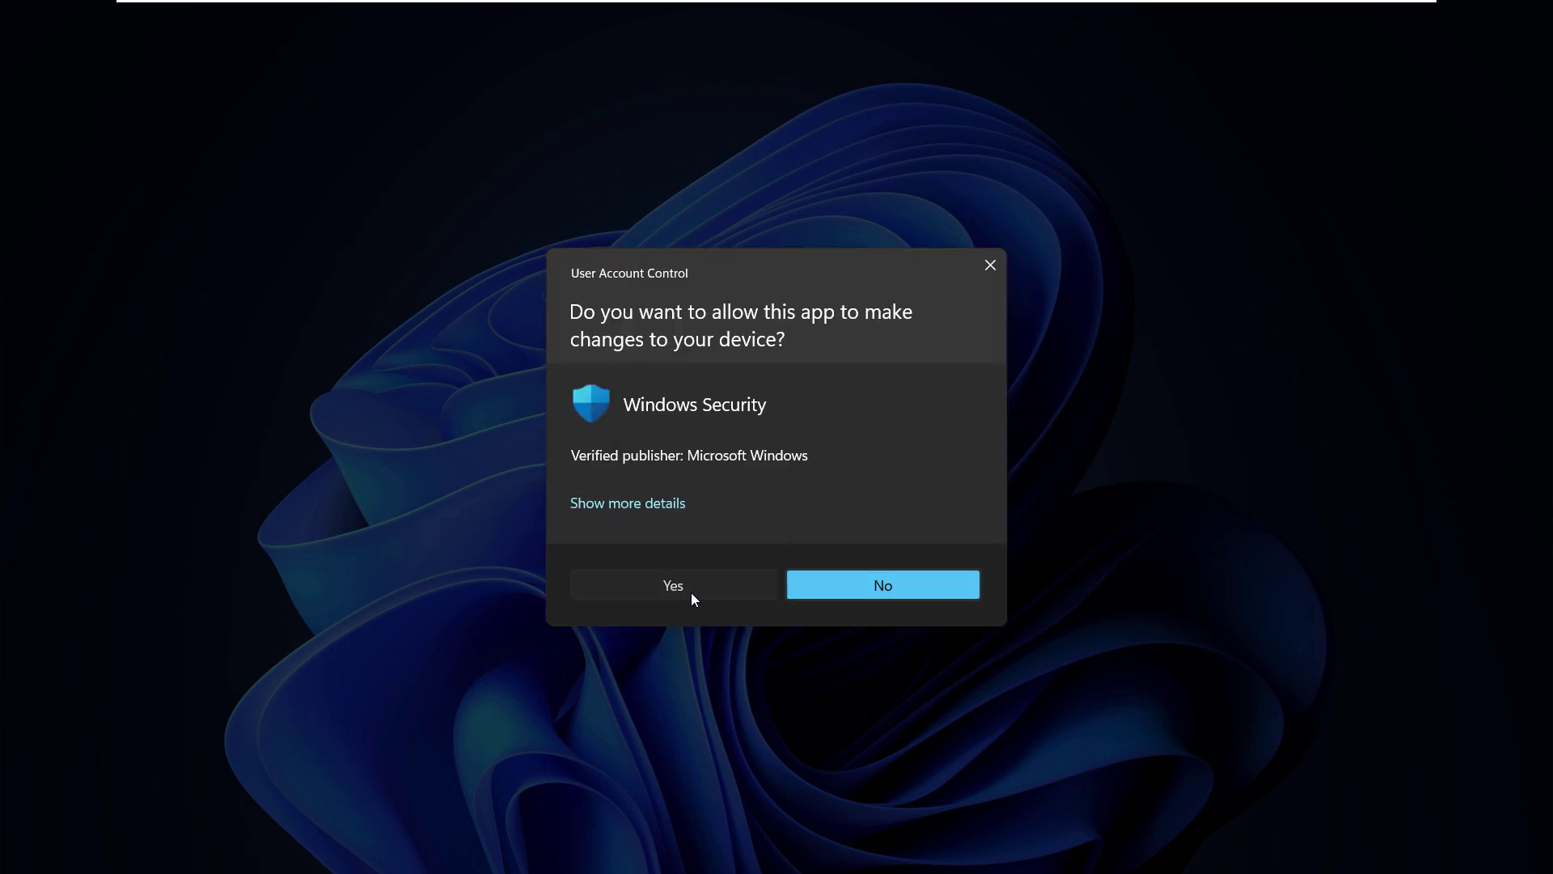
left_click(690, 590)
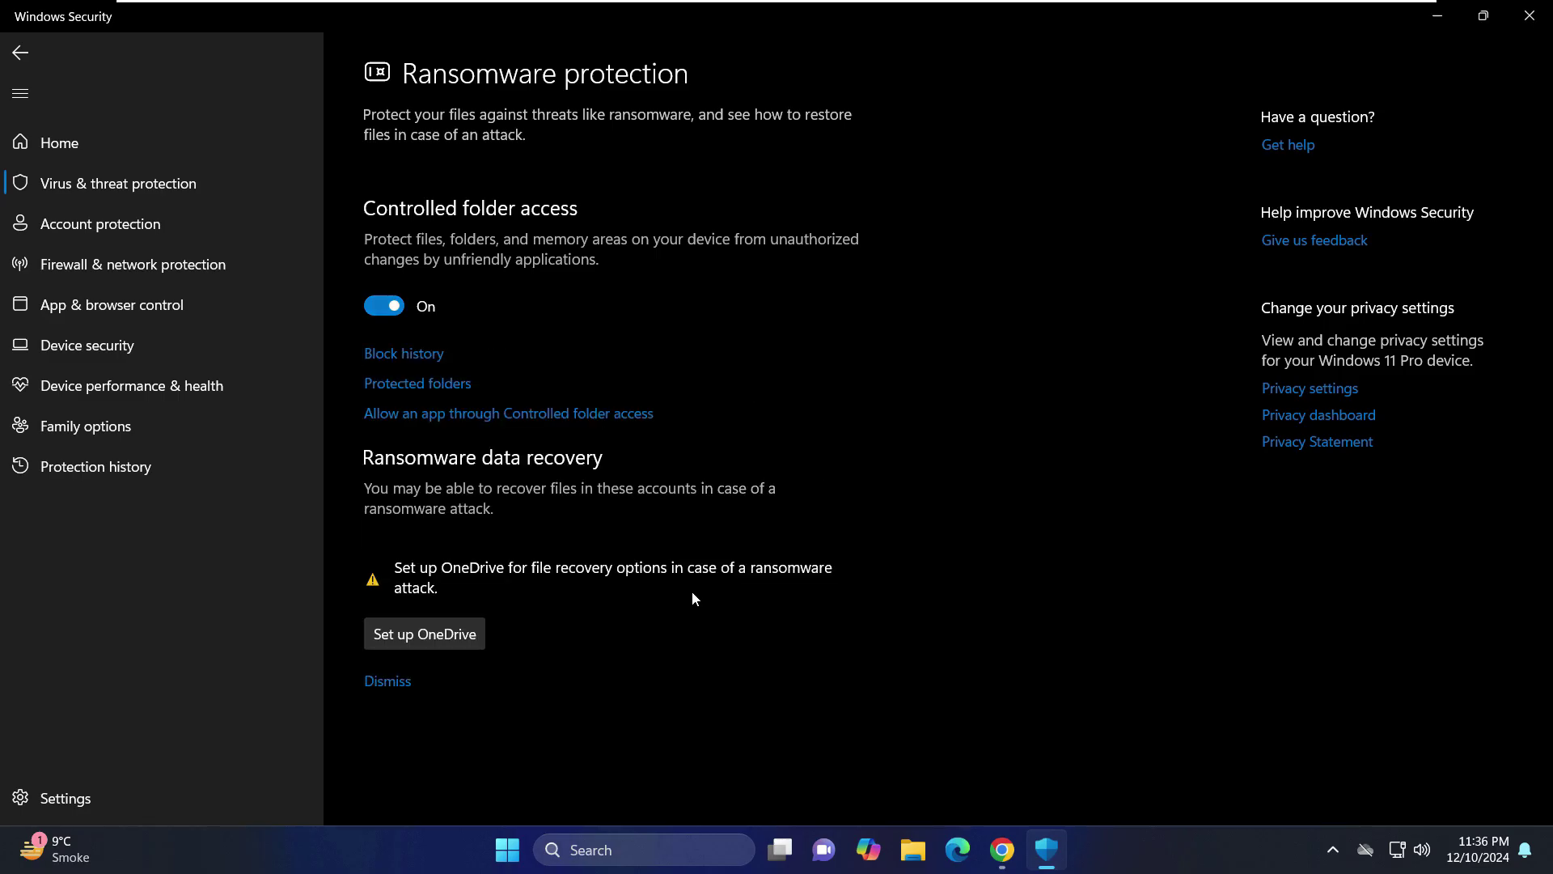
left_click(378, 308)
- Leave Controlled folder access Off and close the Windows Security window
left_click(376, 307)
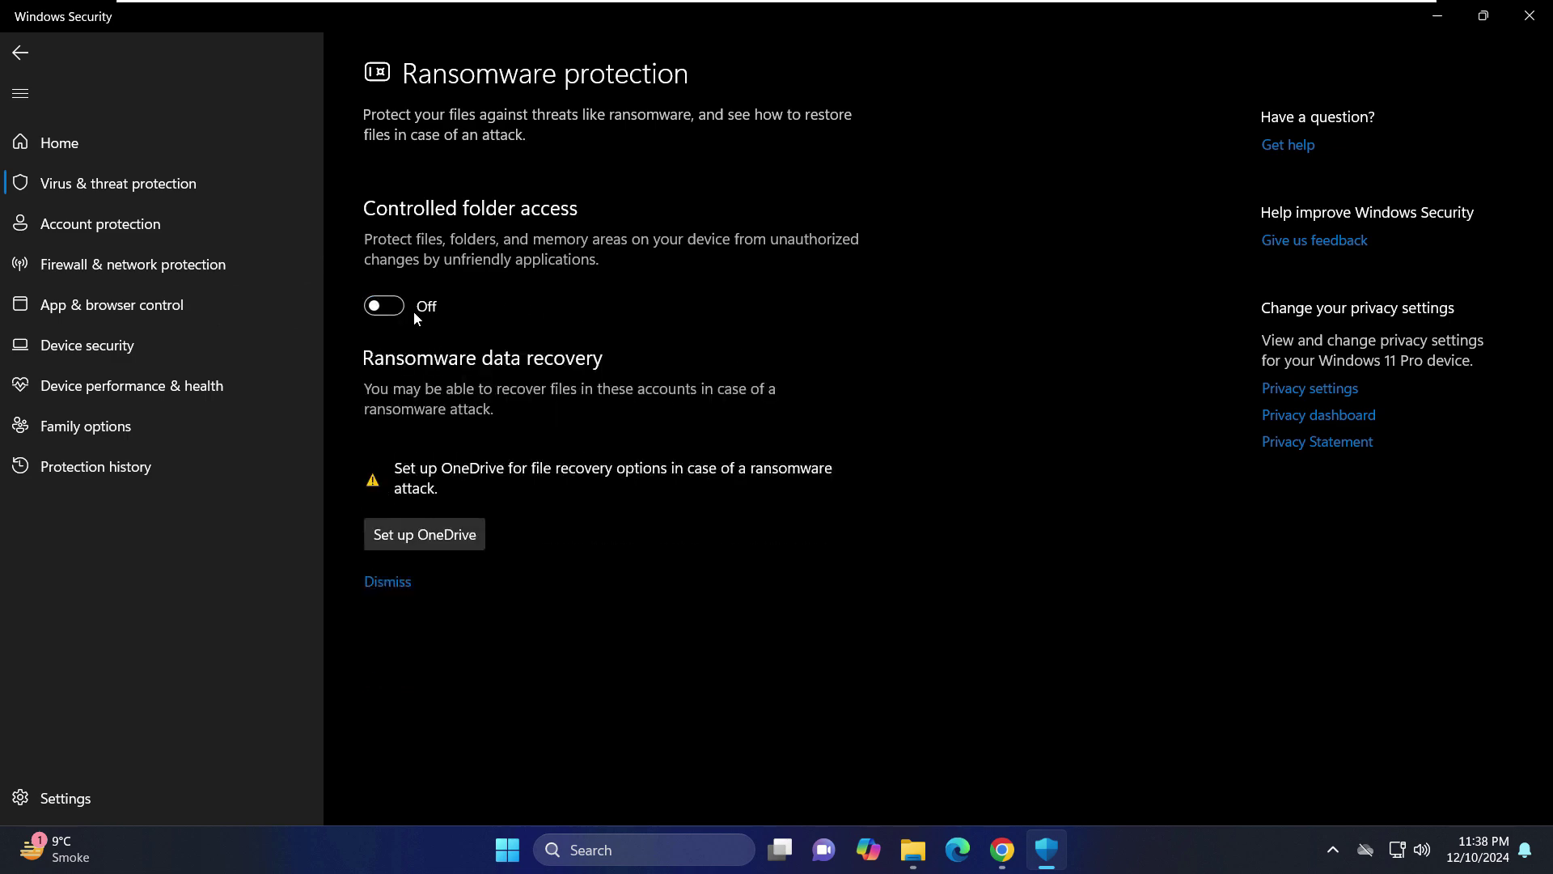
left_click(381, 307)
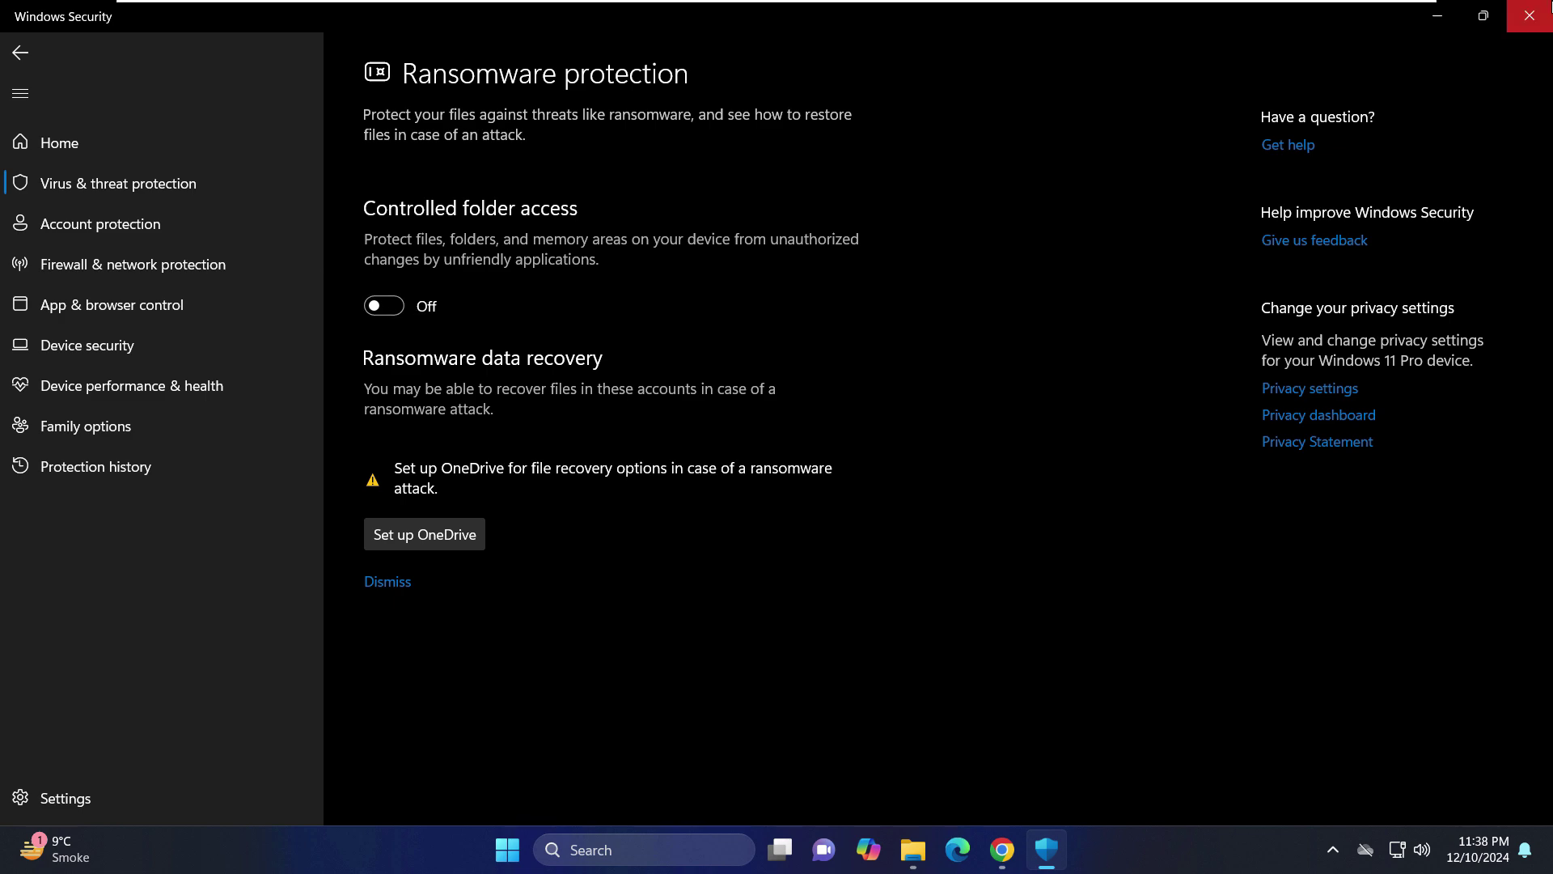
left_click(1527, 18)
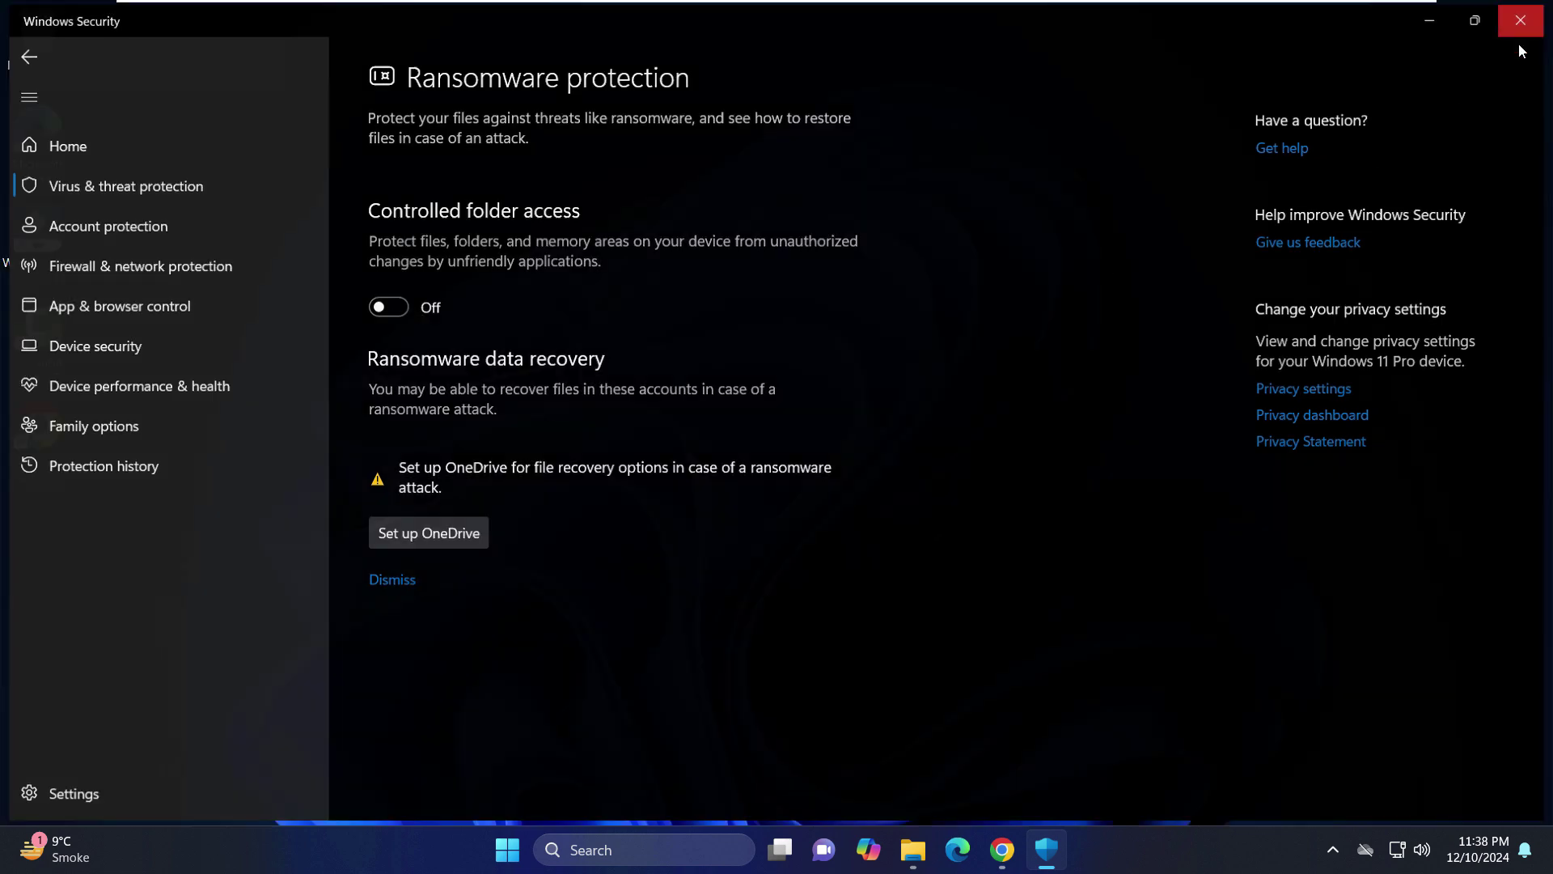